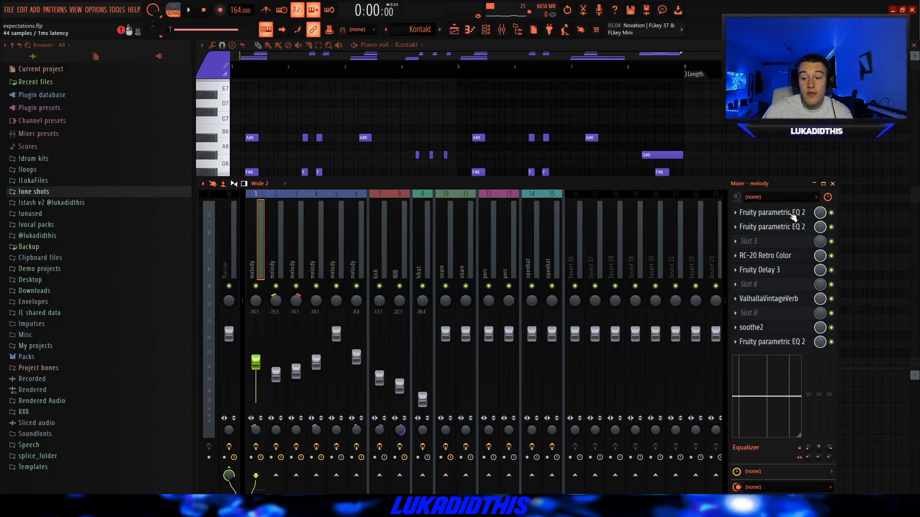
Step: Examine the two leading parametric EQs and RC-20 Retro Color on mixer track 1
{"action": "left_click", "coordinate": [793, 213]}
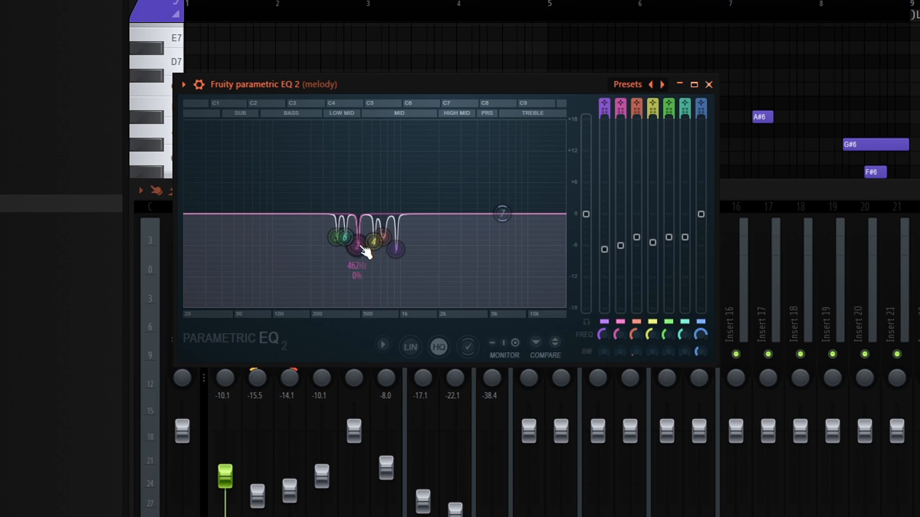
{"action": "left_click", "coordinate": [755, 227]}
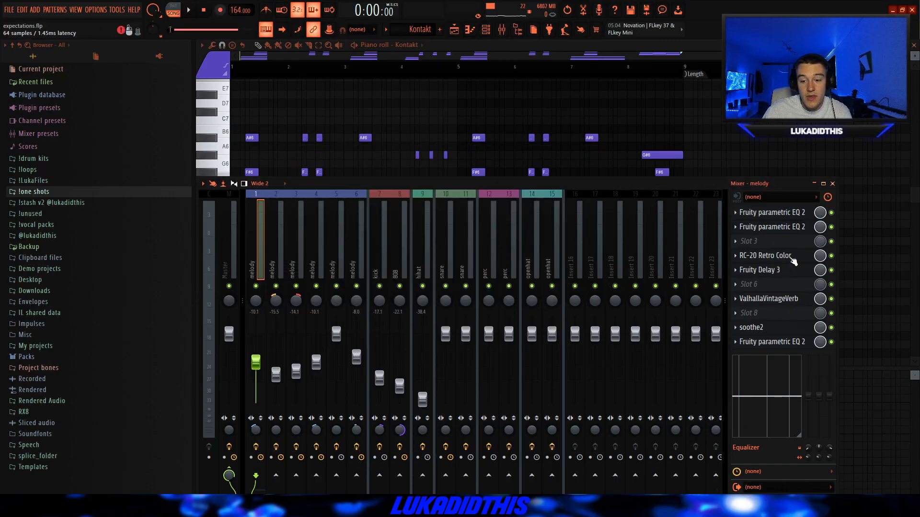
{"action": "left_click", "coordinate": [791, 258]}
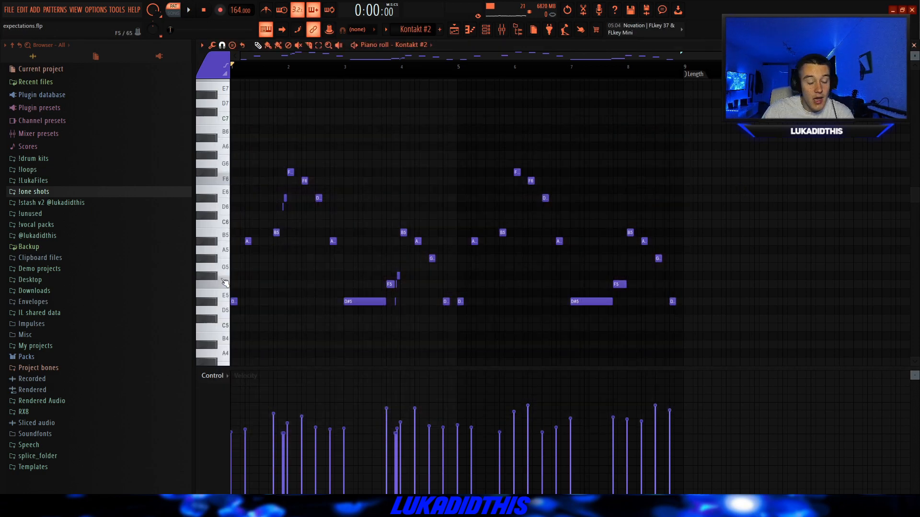
Step: Review the Kontakt #2 notes in the piano roll and play back the melody on playlist Track 2
{"action": "scroll", "coordinate": [232, 294], "scroll_direction": "up", "scroll_amount": 2}
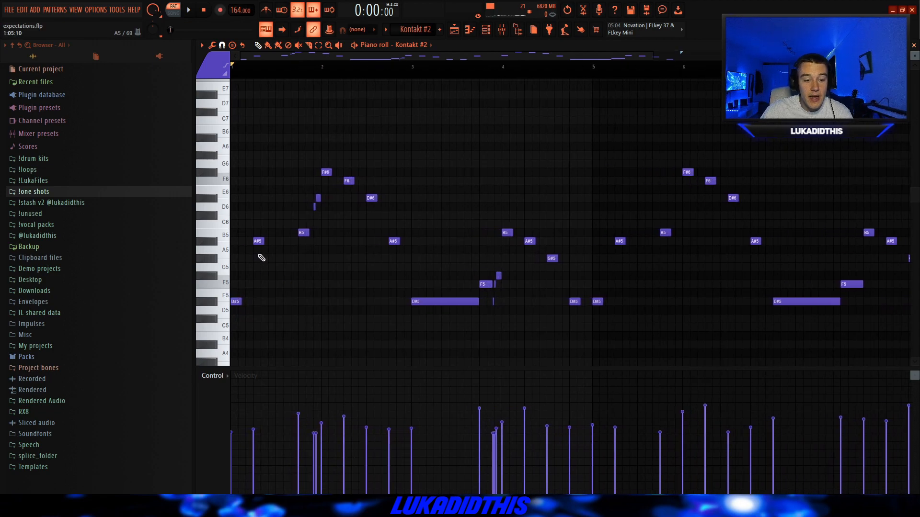
{"action": "left_click", "coordinate": [454, 29]}
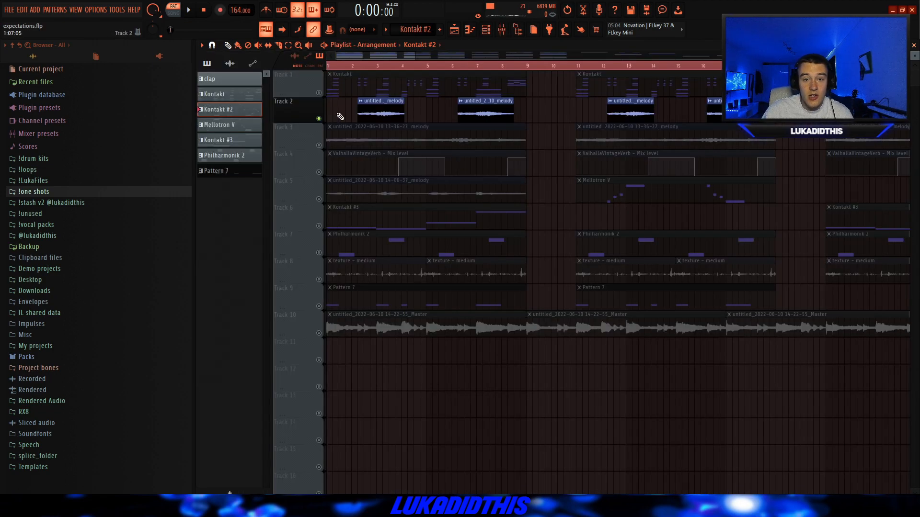
{"action": "scroll", "coordinate": [314, 307], "scroll_direction": "up", "scroll_amount": 2}
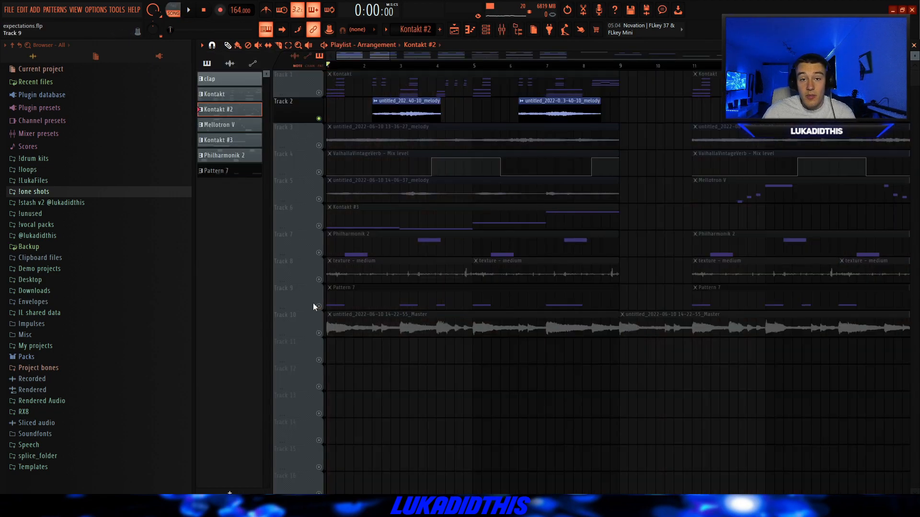
{"action": "key", "text": "space"}
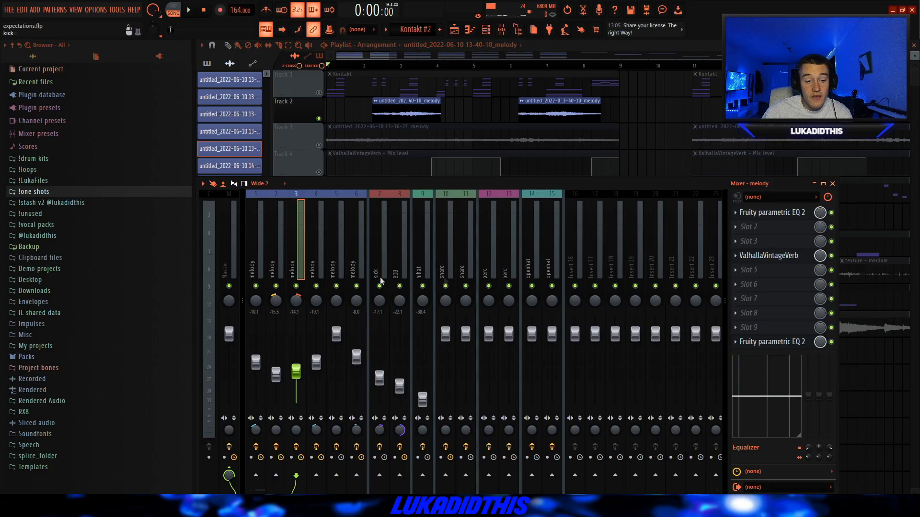
Step: Examine the two parametric EQs and the ValhallaVintageVerb settings on mixer track 3
{"action": "left_click", "coordinate": [767, 215]}
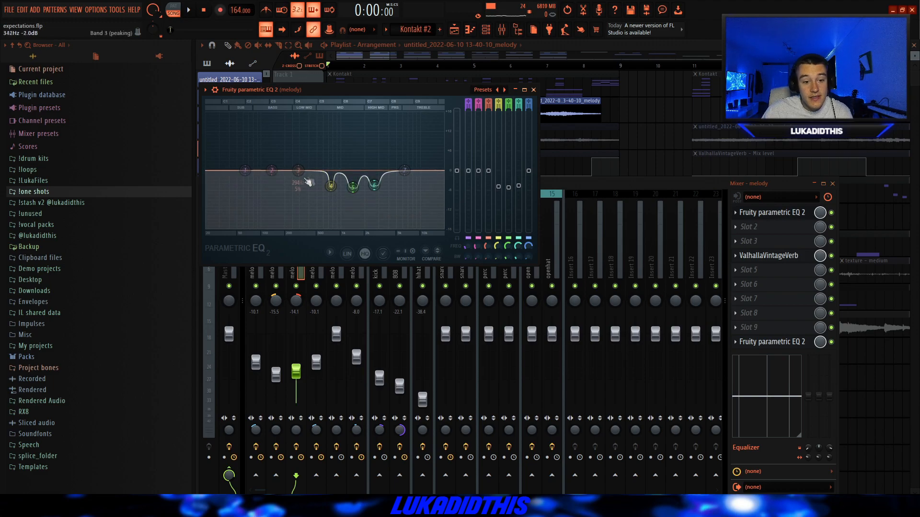
{"action": "left_click", "coordinate": [784, 259]}
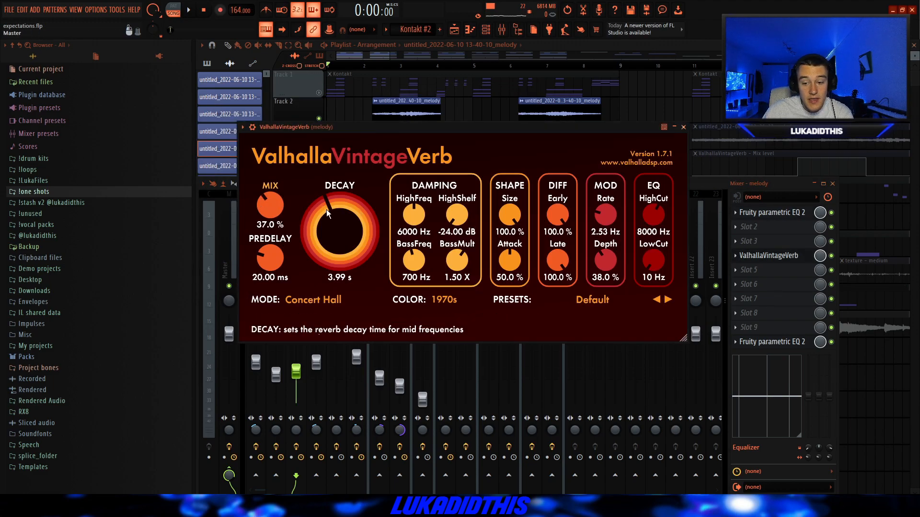
{"action": "left_click", "coordinate": [784, 343]}
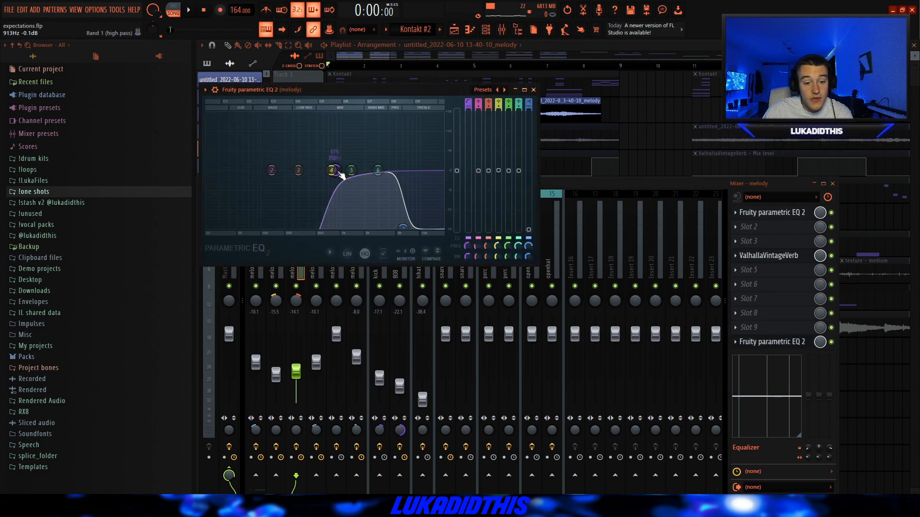
{"action": "key", "text": "Escape"}
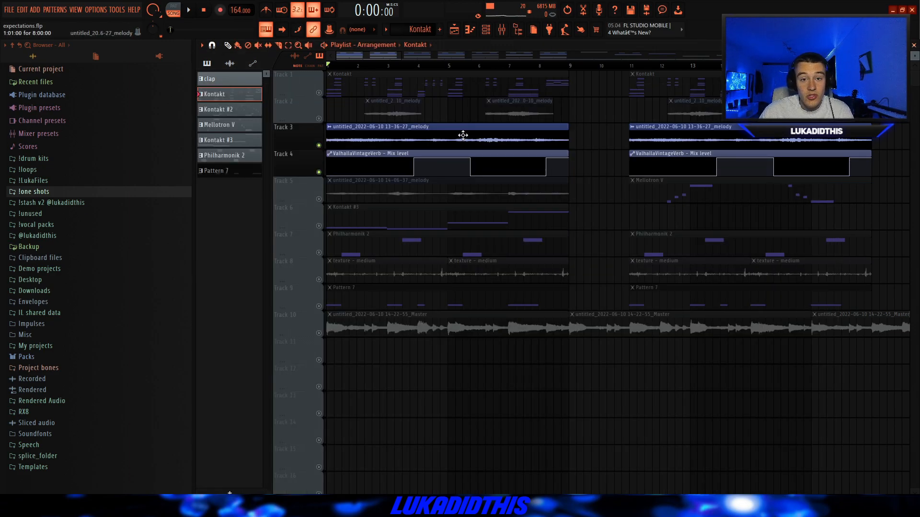
Step: Play back the Track 3 melody with its reverb mix automation and examine Portal and the parametric EQ on mixer track 2
{"action": "key", "text": "space"}
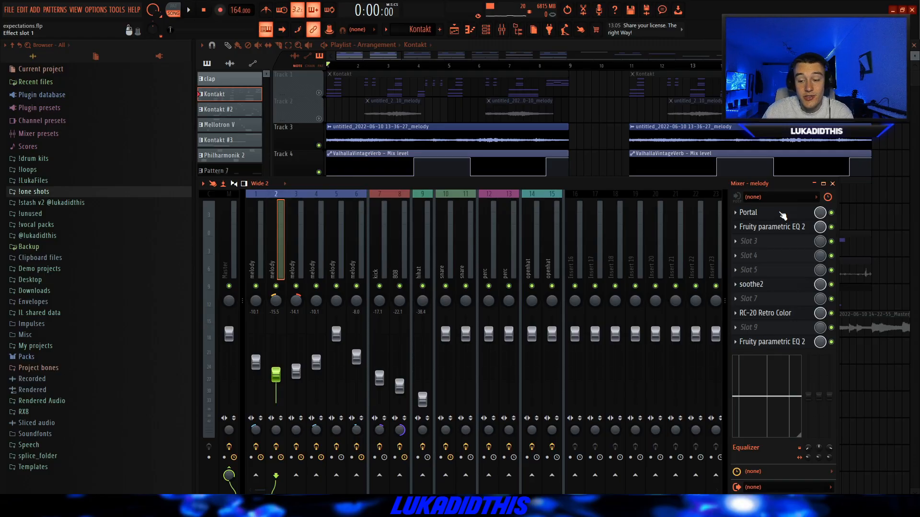
{"action": "left_click", "coordinate": [781, 214]}
{"action": "left_click", "coordinate": [456, 133]}
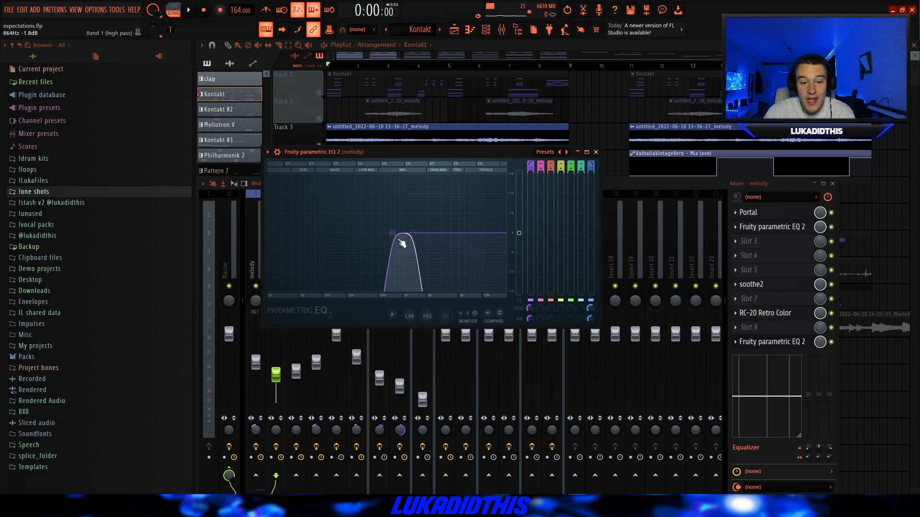
{"action": "key", "text": "Escape"}
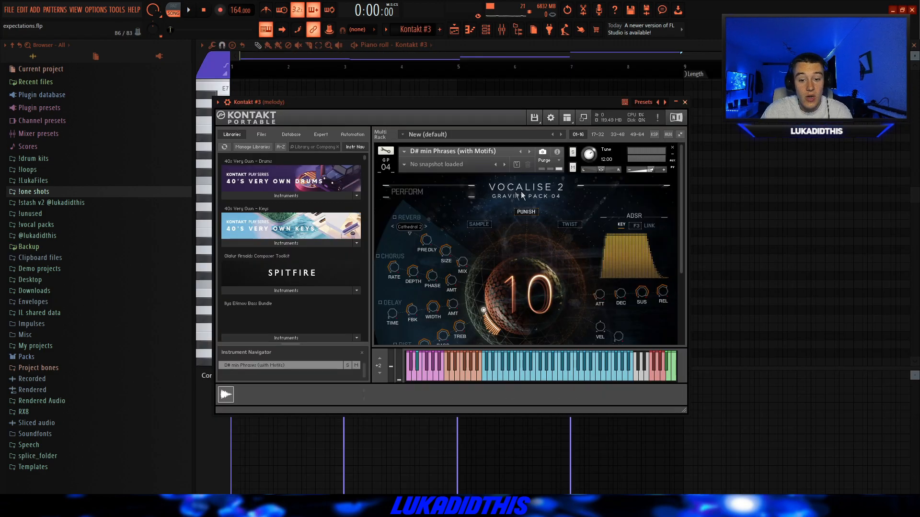
Step: Examine the Vocalise 2 controls in Kontakt #3 and play back its piano roll notes
{"action": "scroll", "coordinate": [413, 198], "scroll_direction": "down", "scroll_amount": 1}
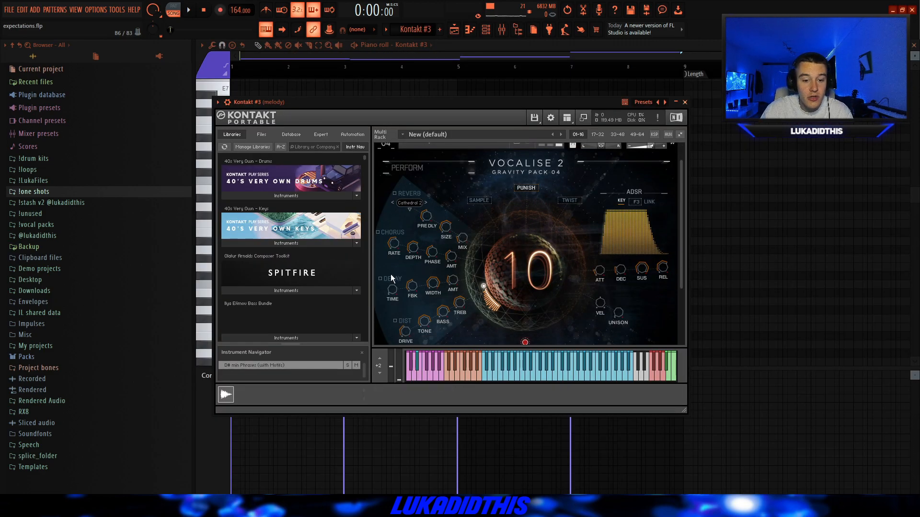
{"action": "scroll", "coordinate": [611, 279], "scroll_direction": "up", "scroll_amount": 1}
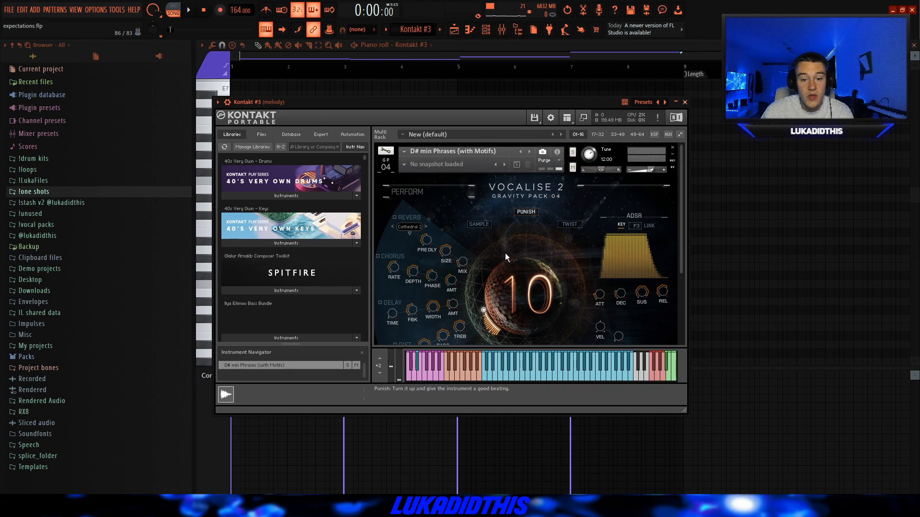
{"action": "scroll", "coordinate": [451, 230], "scroll_direction": "down", "scroll_amount": 1}
{"action": "scroll", "coordinate": [446, 192], "scroll_direction": "up", "scroll_amount": 1}
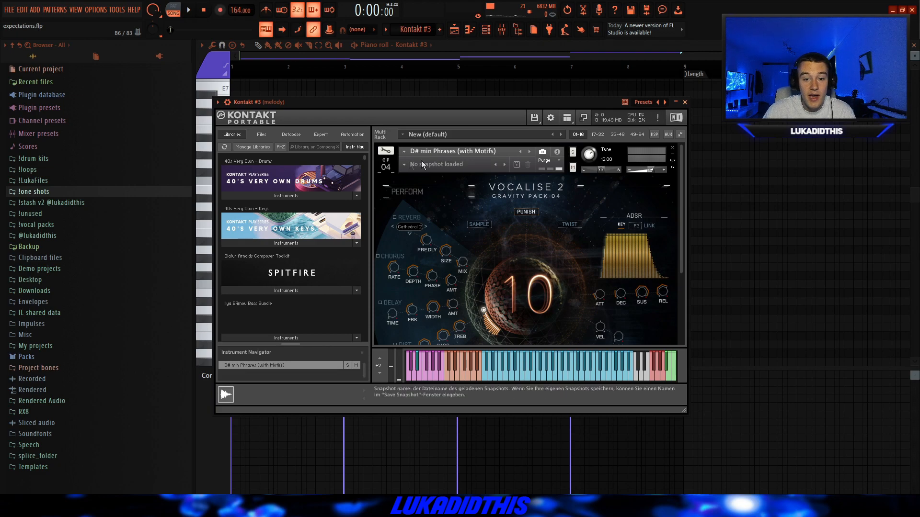
{"action": "key", "text": "Escape"}
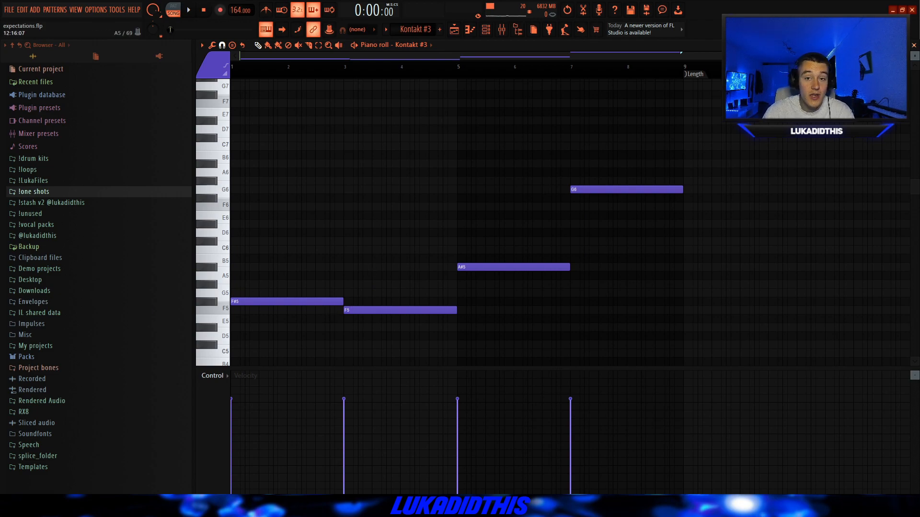
{"action": "key", "text": "space"}
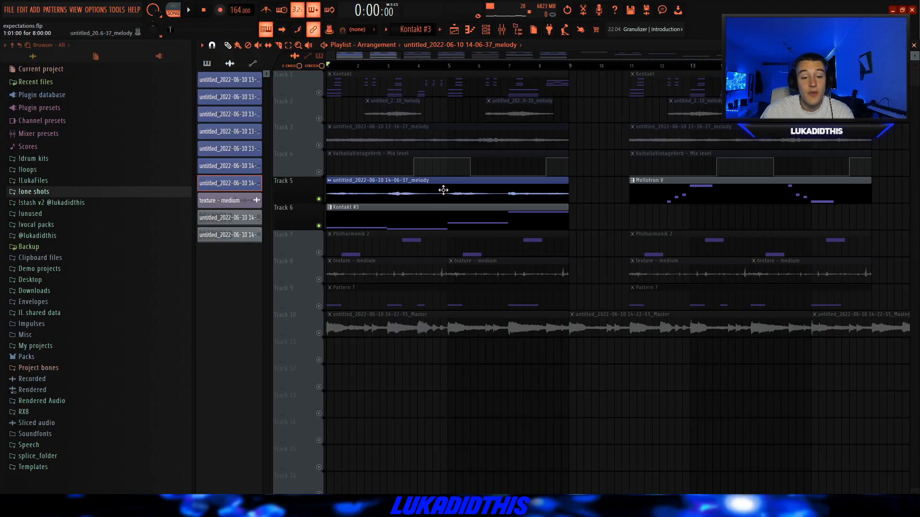
Step: Check the settings of the melody audio clip on Track 5 and play it back together with Track 6
{"action": "double_click", "coordinate": [443, 190]}
{"action": "key", "text": "Escape"}
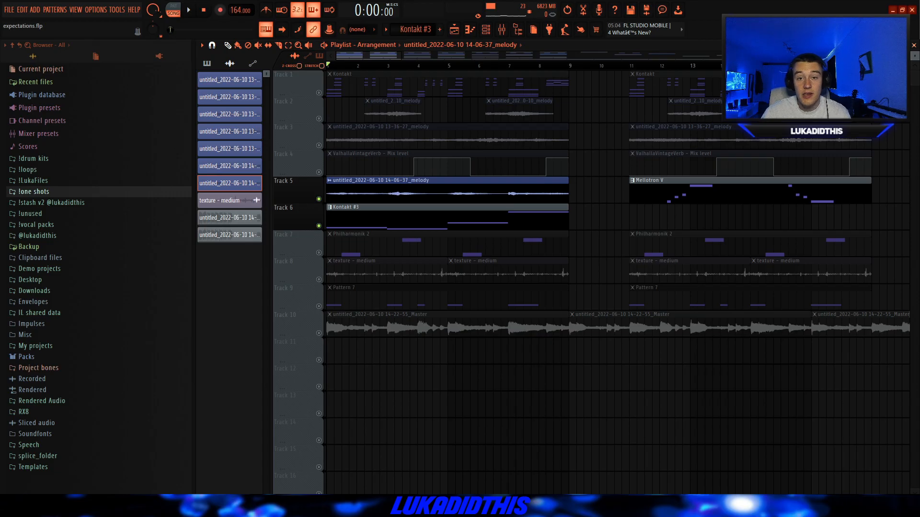
{"action": "key", "text": "space"}
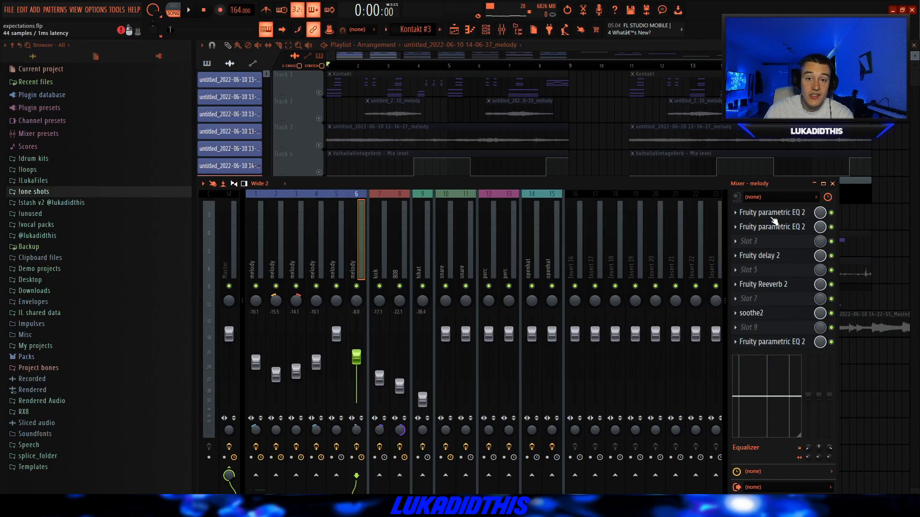
Step: Examine the full effect chain on mixer track 6: the parametric EQs, Fruity delay 2, Fruity Reeverb 2 and soothe2
{"action": "left_click", "coordinate": [771, 217]}
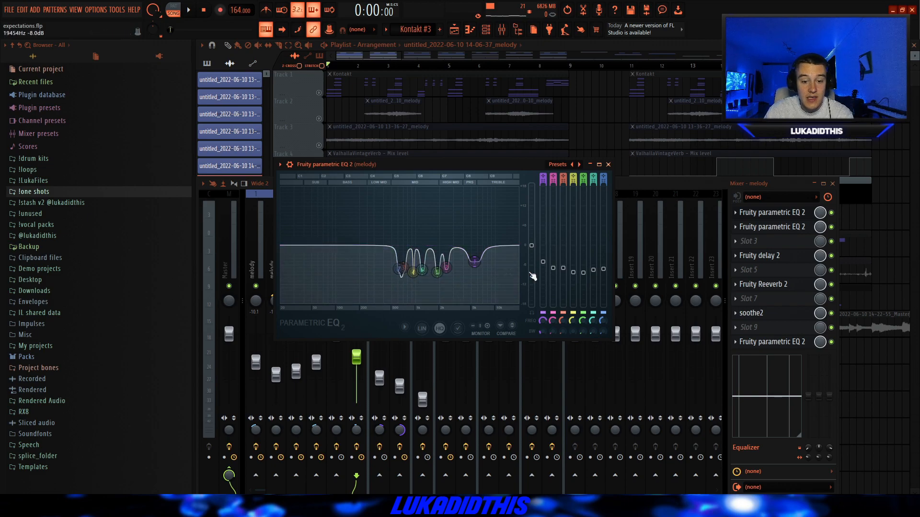
{"action": "left_click", "coordinate": [768, 229]}
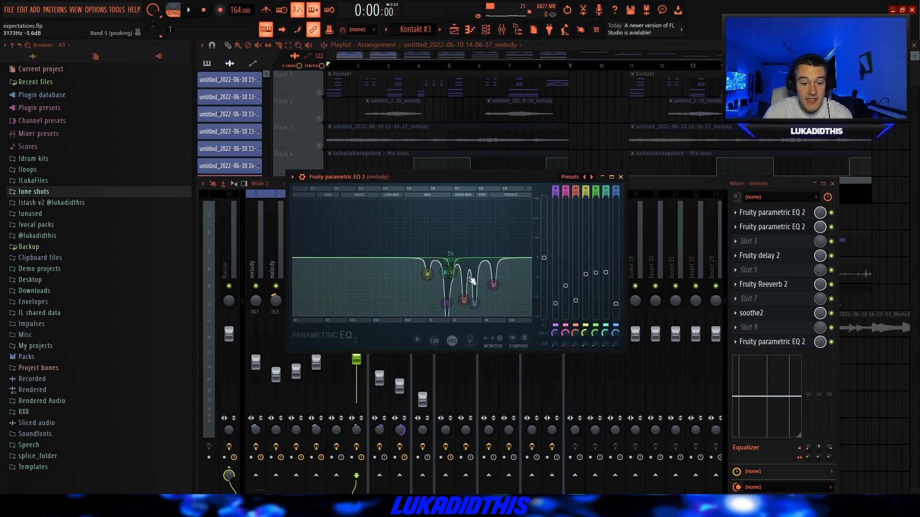
{"action": "left_click", "coordinate": [761, 256]}
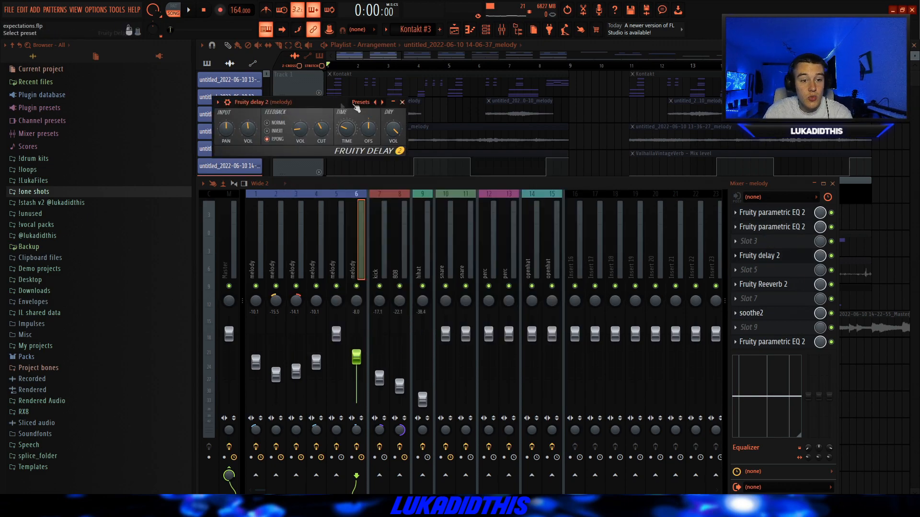
{"action": "left_click", "coordinate": [767, 285]}
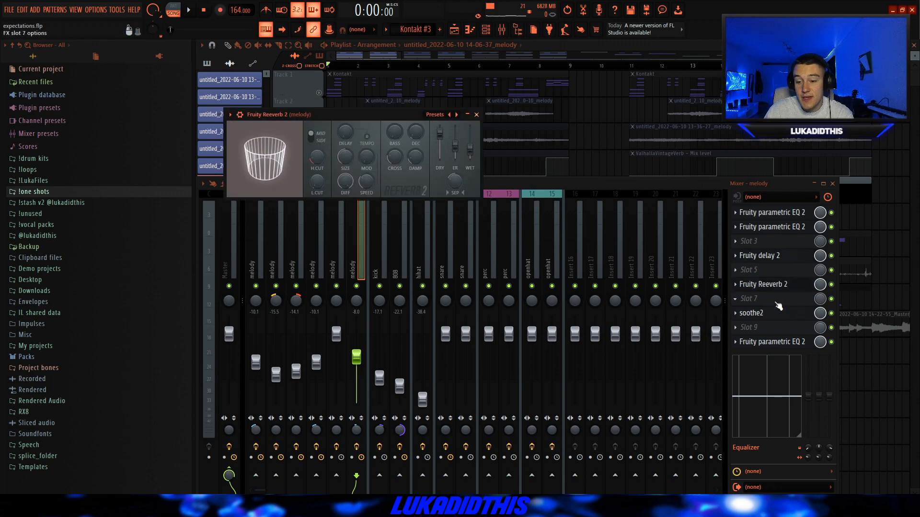
{"action": "left_click", "coordinate": [768, 312]}
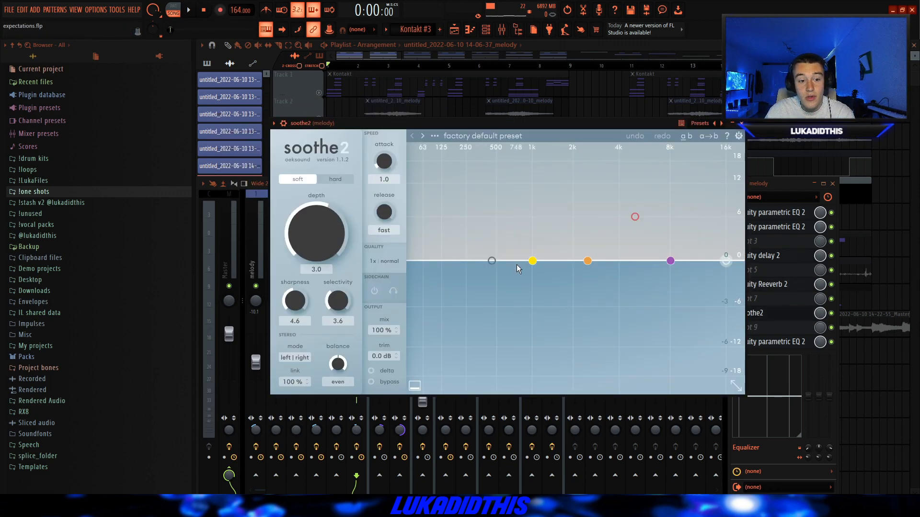
{"action": "left_click", "coordinate": [767, 341]}
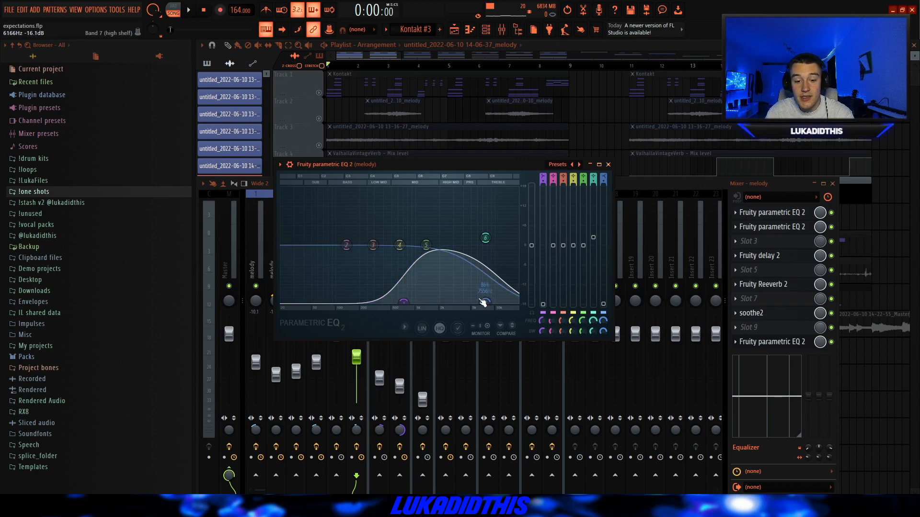
{"action": "left_click", "coordinate": [355, 434]}
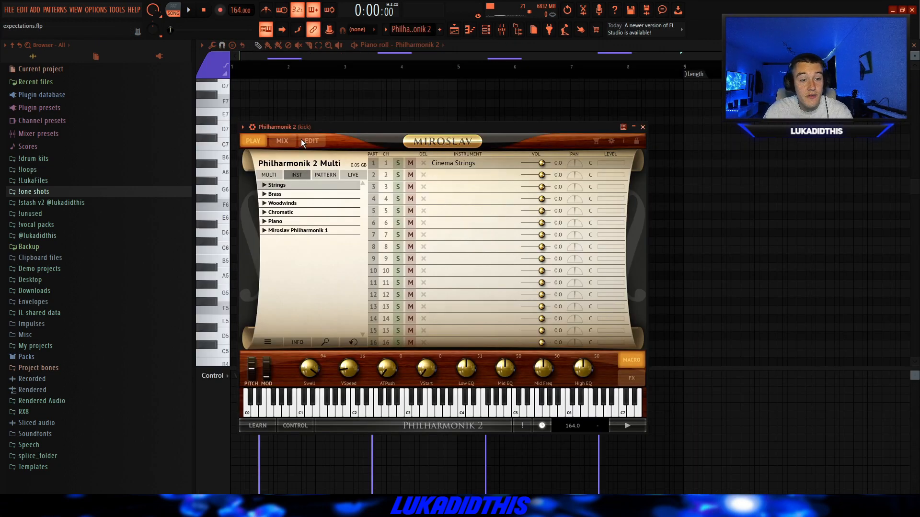
Step: Play back the Philharmonik 2 notes and examine the parametric EQ on the kick mixer track
{"action": "right_click", "coordinate": [697, 188]}
{"action": "scroll", "coordinate": [318, 252], "scroll_direction": "down", "scroll_amount": 2}
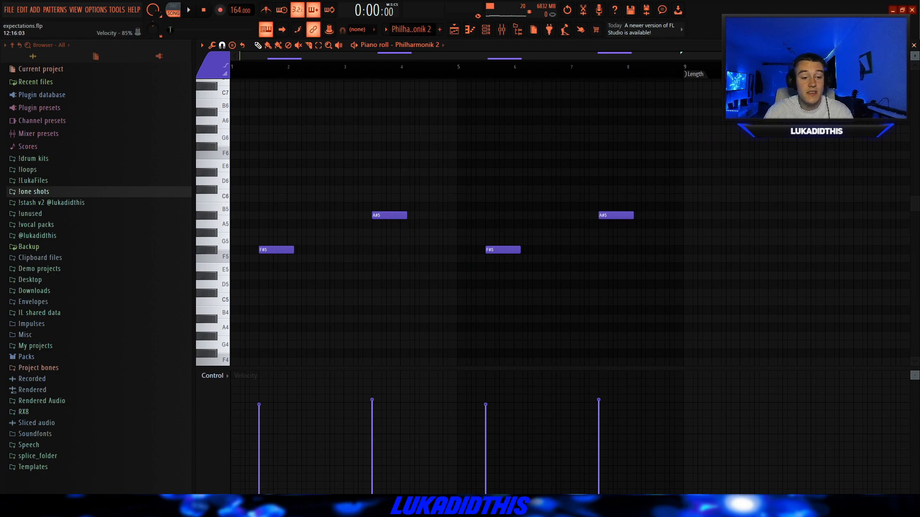
{"action": "key", "text": "space"}
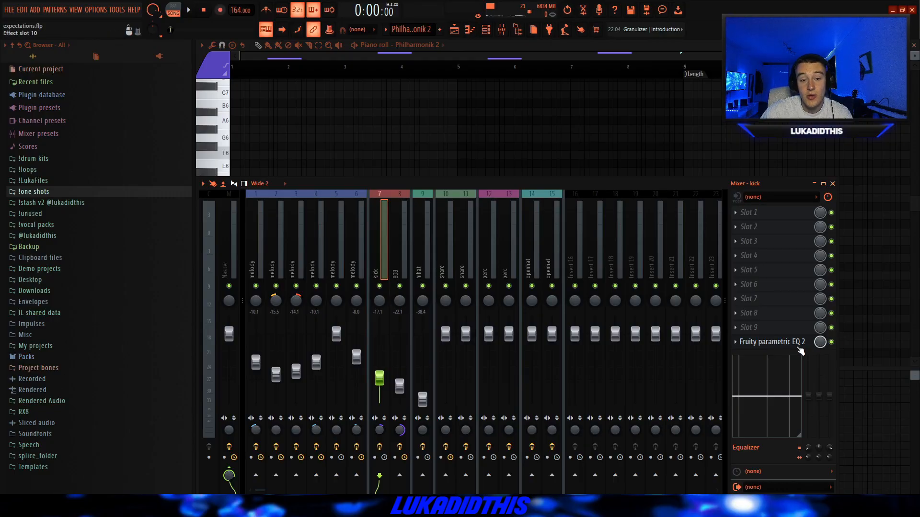
{"action": "left_click", "coordinate": [798, 347]}
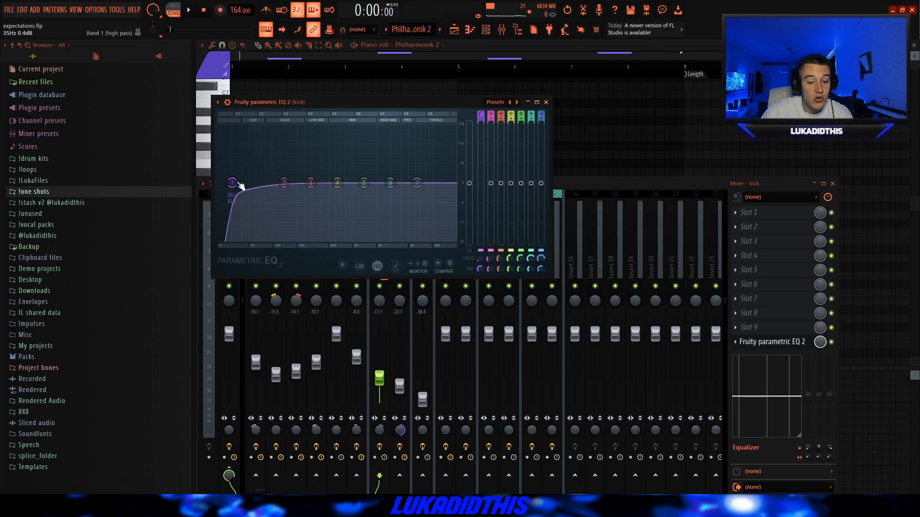
{"action": "key", "text": "Escape"}
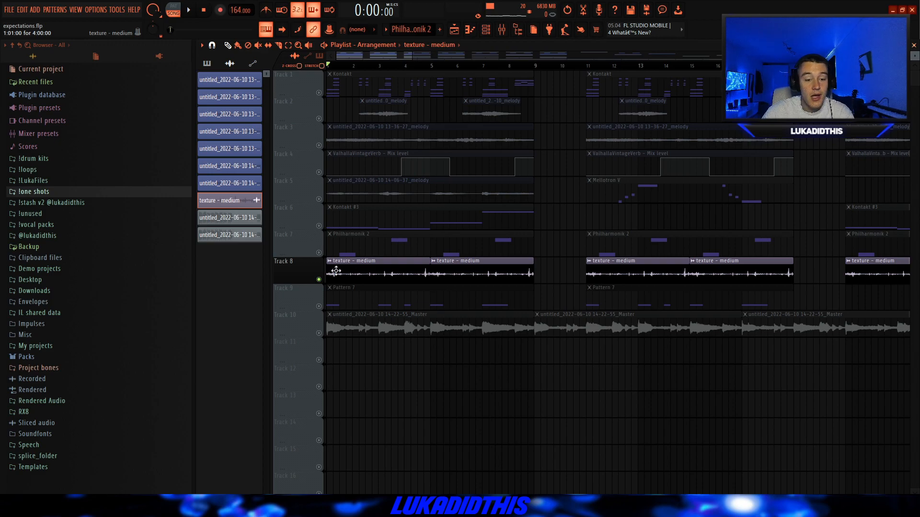
Step: Play back the texture clips on Track 8 and examine the parametric EQ on the hihat mixer track
{"action": "key", "text": "space"}
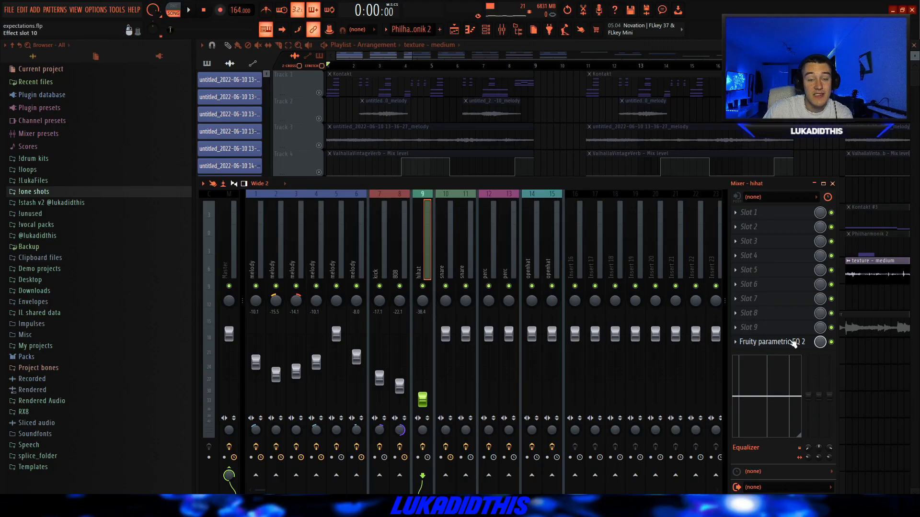
{"action": "left_click", "coordinate": [794, 344]}
{"action": "key", "text": "Escape"}
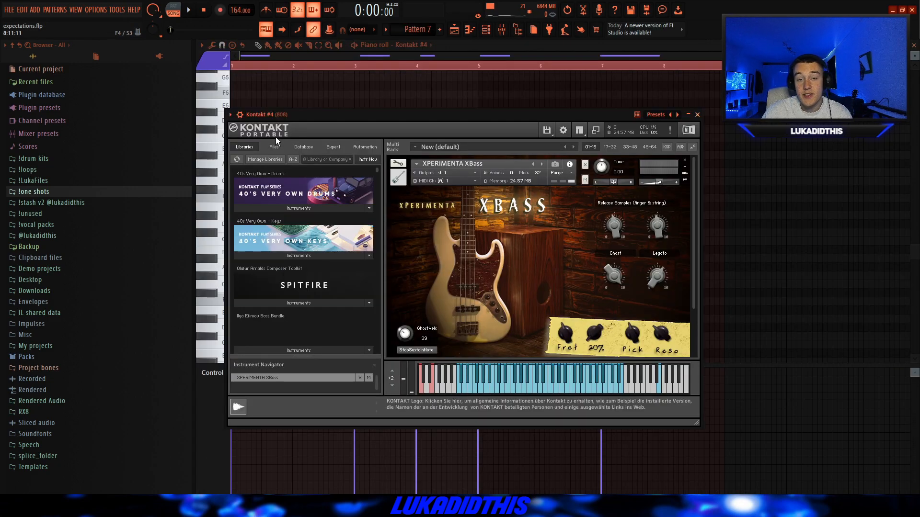
Step: Play back the XPERIMENTA XBass notes of Pattern 7 and examine the first parametric EQ on the 808 mixer track
{"action": "key", "text": "Escape"}
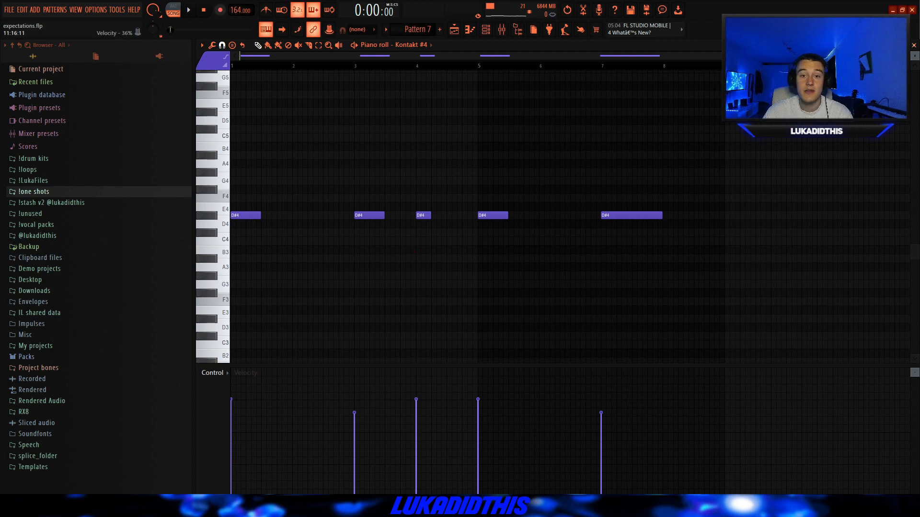
{"action": "key", "text": "space"}
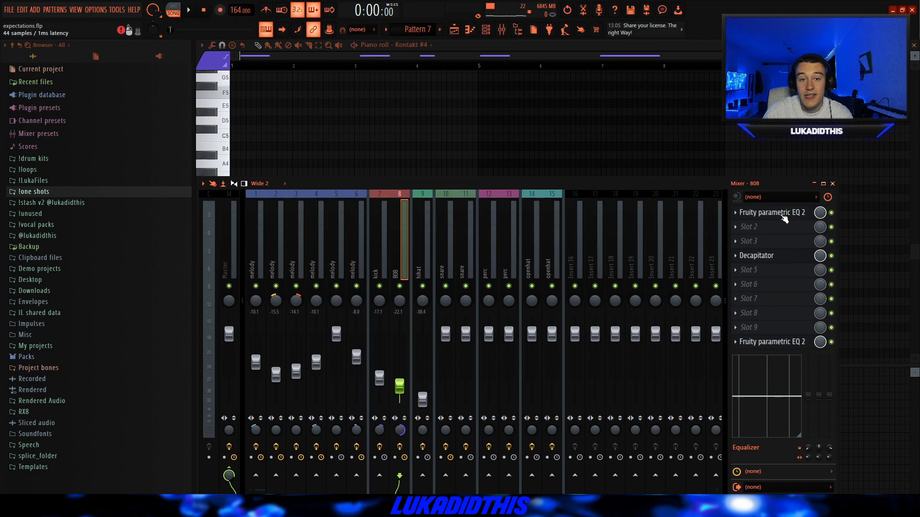
{"action": "left_click", "coordinate": [781, 213]}
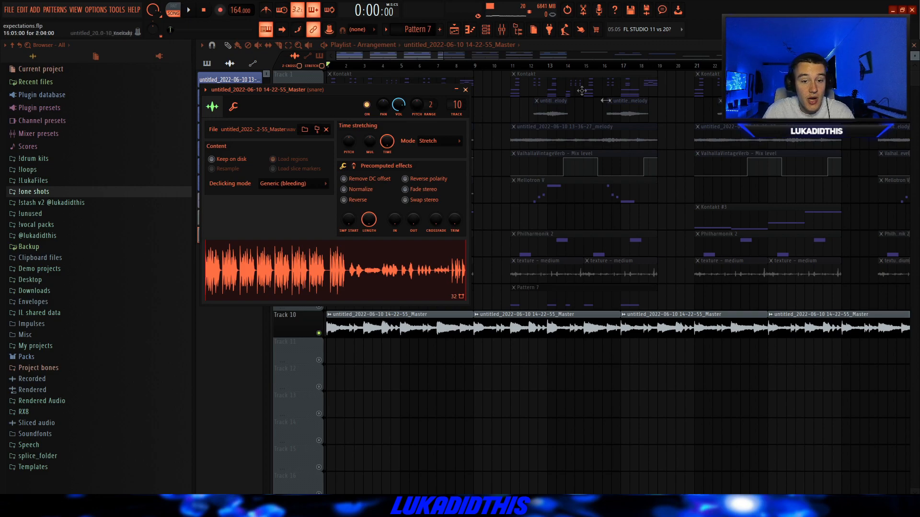
Step: Examine the effect chain on snare mixer track 10: both Fruity parametric EQ 2 instances and SoundShifter Pitch Stereo
{"action": "key", "text": "F9"}
{"action": "left_click", "coordinate": [796, 230]}
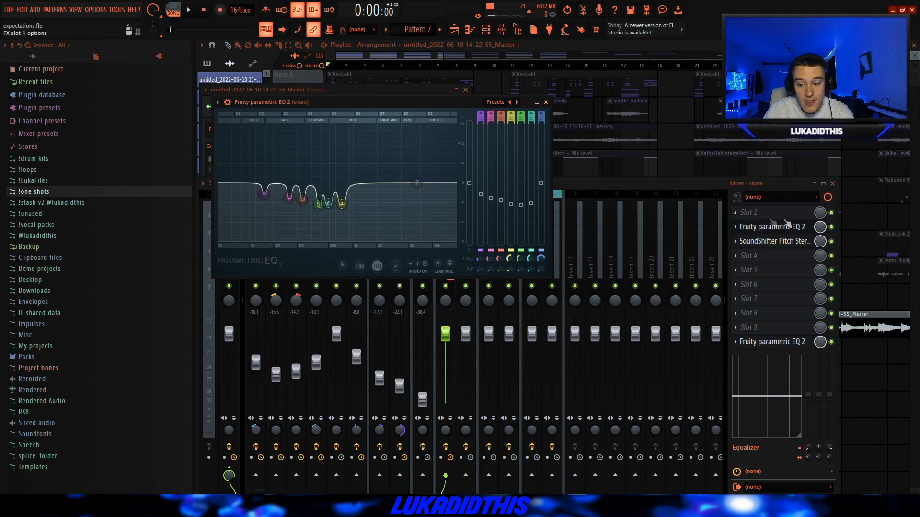
{"action": "left_click", "coordinate": [774, 241]}
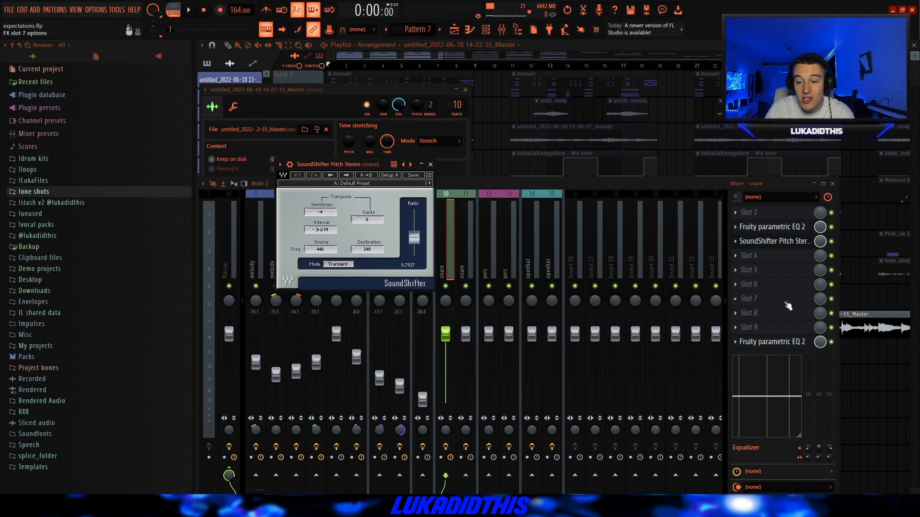
{"action": "left_click", "coordinate": [772, 341]}
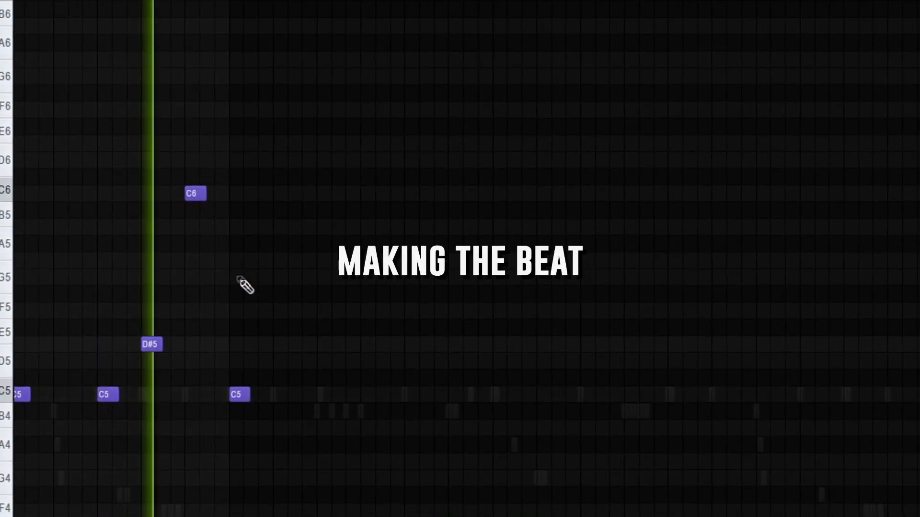
Step: Add a series of C5 notes to the 808 pattern after the existing D#5 and C6 notes, following the ghosted hihat rhythm
{"action": "scroll", "coordinate": [376, 439], "scroll_direction": "up", "scroll_amount": 2}
{"action": "left_click", "coordinate": [375, 390]}
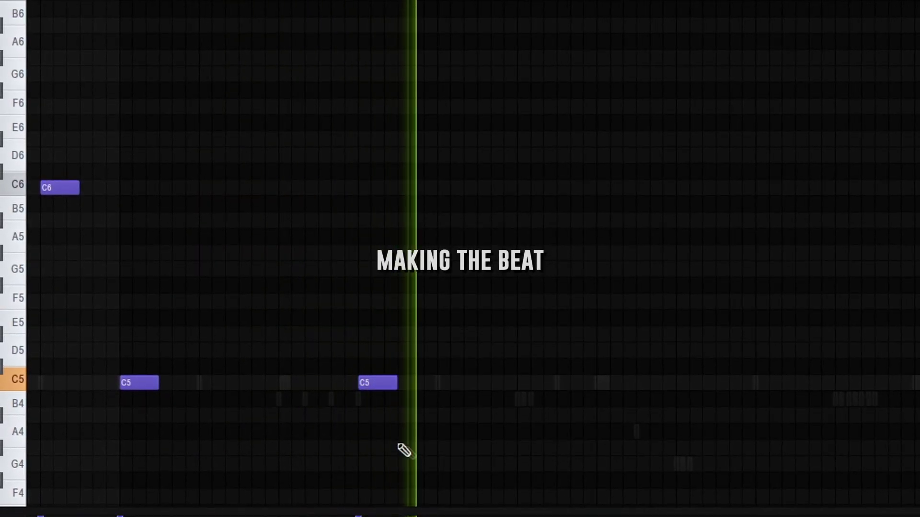
{"action": "scroll", "coordinate": [671, 424], "scroll_direction": "up", "scroll_amount": 2}
{"action": "left_click", "coordinate": [642, 378]}
{"action": "scroll", "coordinate": [539, 391], "scroll_direction": "down", "scroll_amount": 3}
{"action": "left_click", "coordinate": [651, 375]}
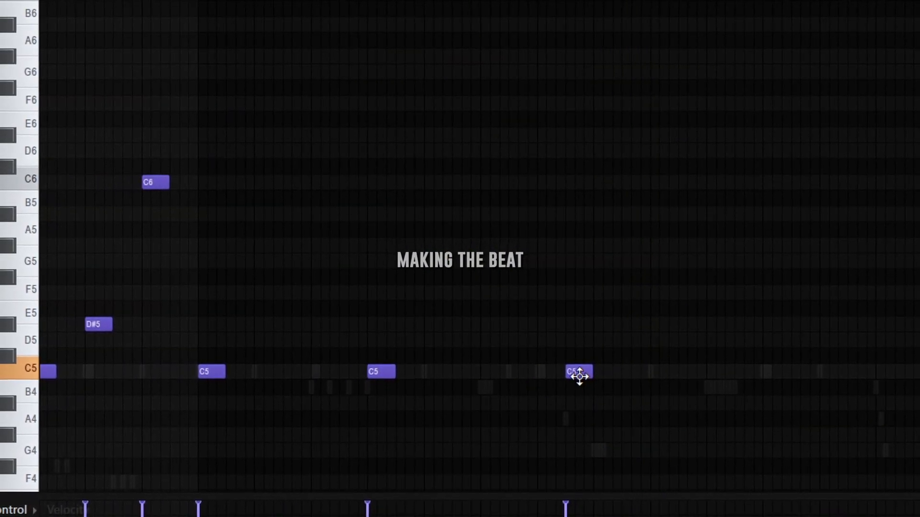
{"action": "scroll", "coordinate": [762, 438], "scroll_direction": "up", "scroll_amount": 3}
{"action": "left_click_drag", "start_coordinate": [646, 365], "coordinate": [711, 356]}
{"action": "right_click", "coordinate": [856, 364]}
{"action": "left_click", "coordinate": [858, 360]}
{"action": "scroll", "coordinate": [675, 387], "scroll_direction": "down", "scroll_amount": 3}
{"action": "scroll", "coordinate": [713, 397], "scroll_direction": "up", "scroll_amount": 2}
{"action": "scroll", "coordinate": [754, 407], "scroll_direction": "down", "scroll_amount": 3}
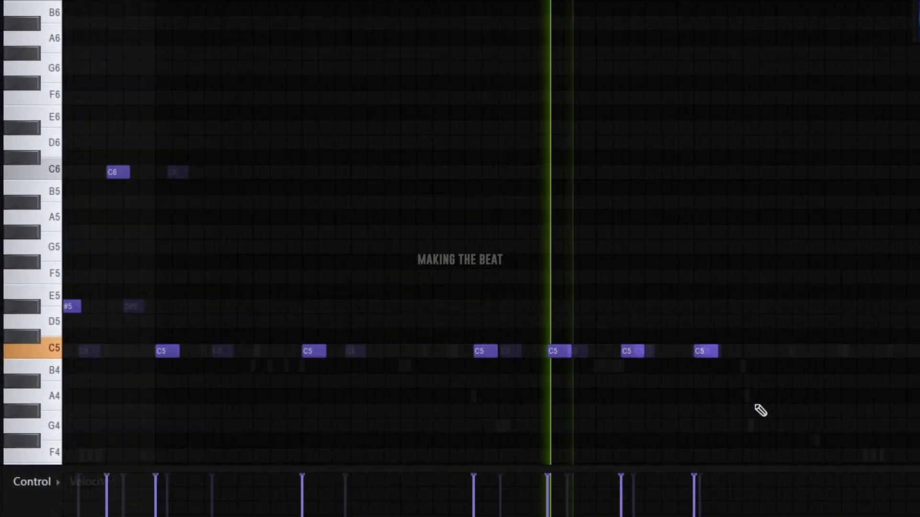
Step: Add the closing C5 notes of the 808 pattern and transpose the last group up one octave to C6
{"action": "scroll", "coordinate": [812, 417], "scroll_direction": "up", "scroll_amount": 3}
{"action": "left_click", "coordinate": [614, 350]}
{"action": "left_click", "coordinate": [899, 350]}
{"action": "left_click", "coordinate": [919, 342]}
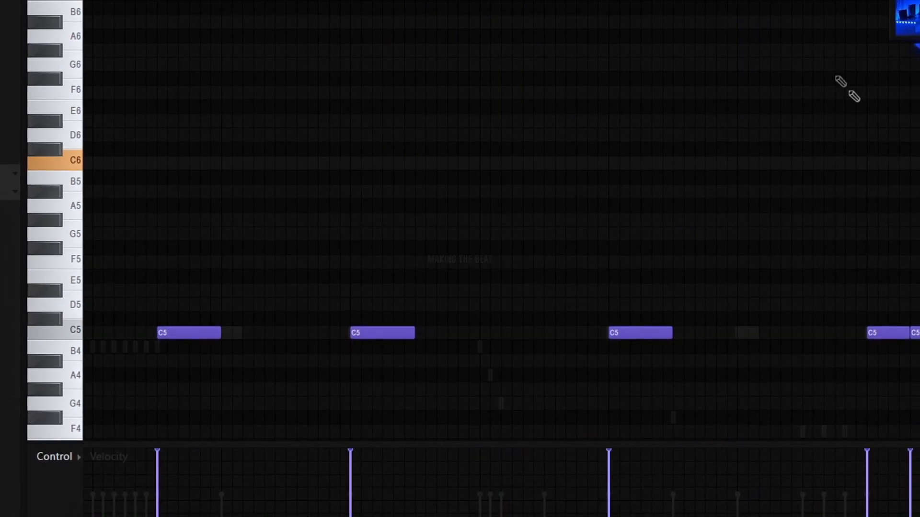
{"action": "left_click_drag", "start_coordinate": [831, 281], "coordinate": [919, 405]}
{"action": "key", "text": "ctrl+Up"}
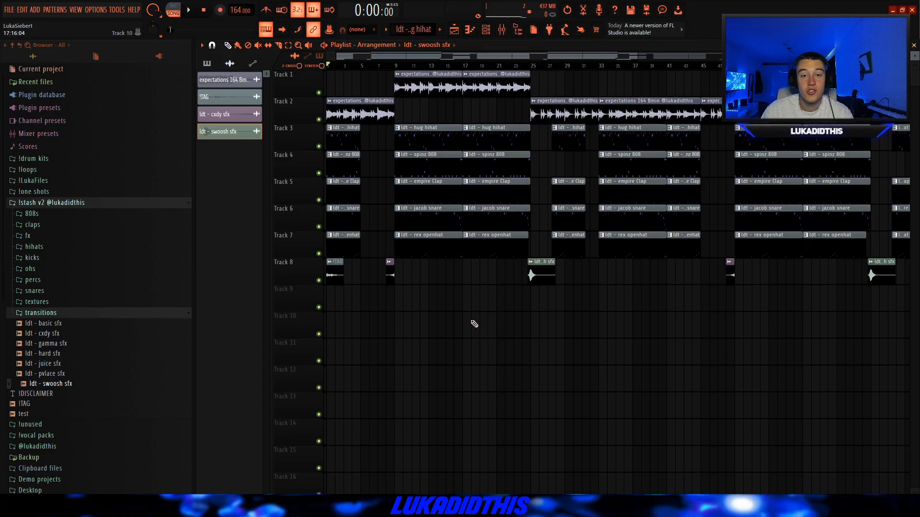
Step: Check the settings of the expectations 164 Bmin melody clip and examine the parametric EQ on its mixer track
{"action": "double_click", "coordinate": [434, 87]}
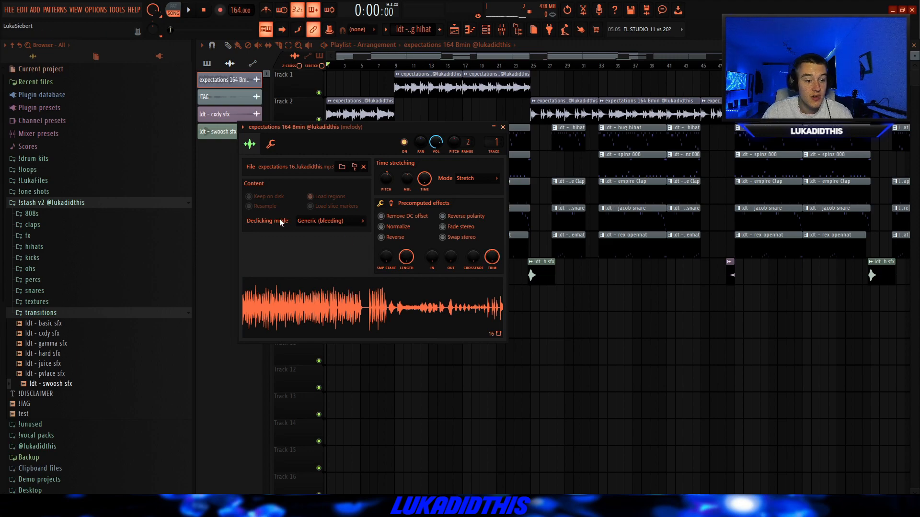
{"action": "key", "text": "F9"}
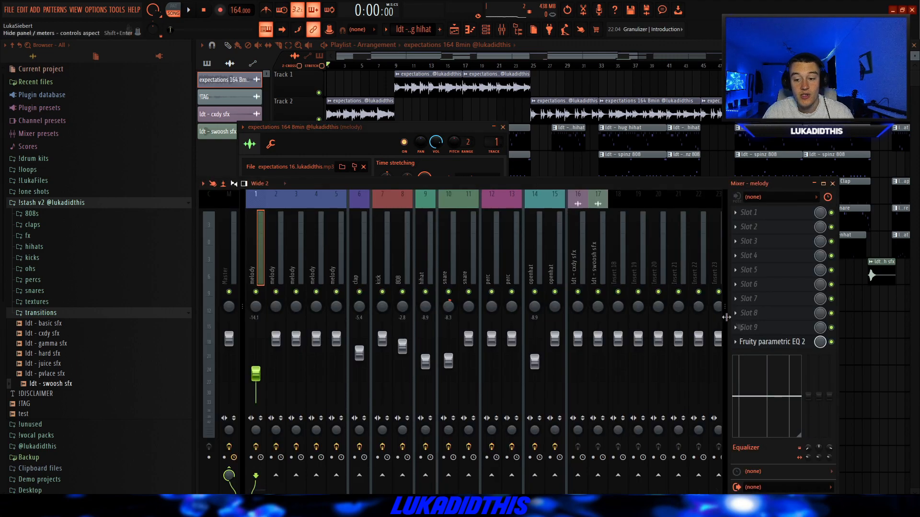
{"action": "left_click", "coordinate": [779, 346]}
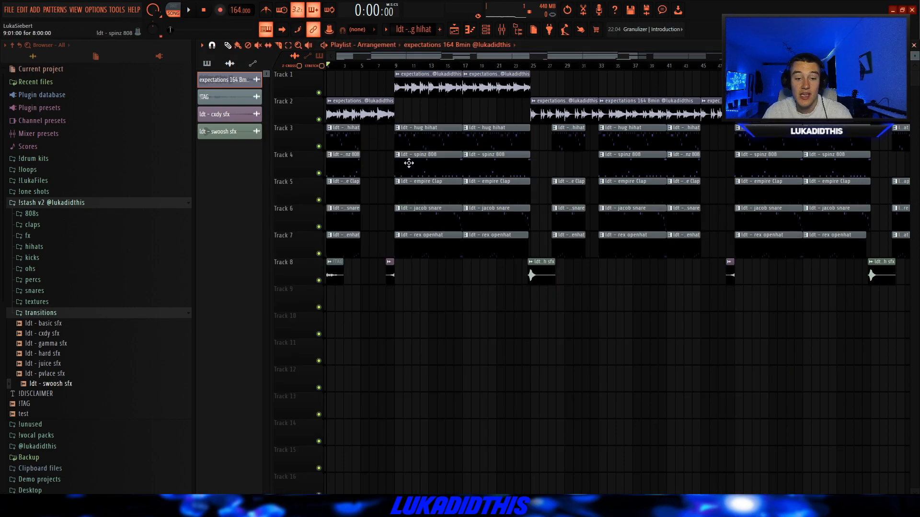
Step: Open the ldt - hug hihat pattern from Track 3 in the piano roll and play it back
{"action": "left_click", "coordinate": [424, 147]}
{"action": "double_click", "coordinate": [427, 139]}
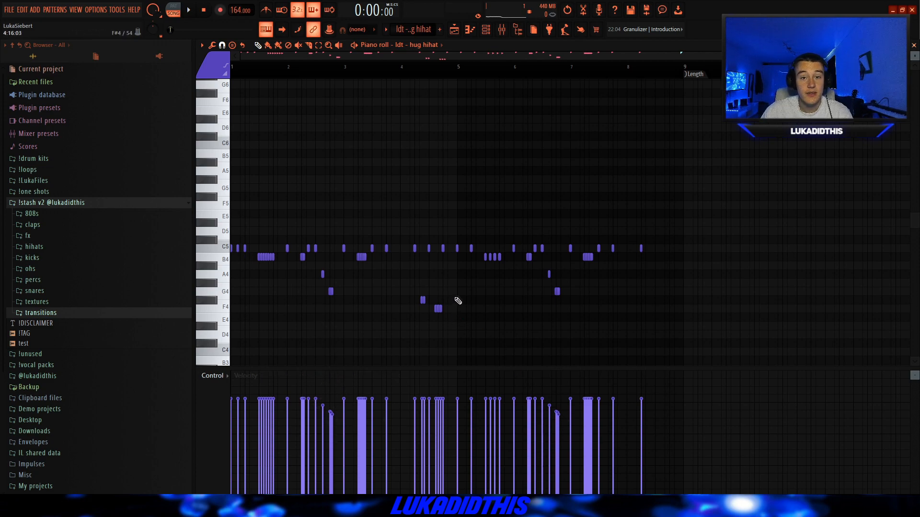
{"action": "key", "text": "space"}
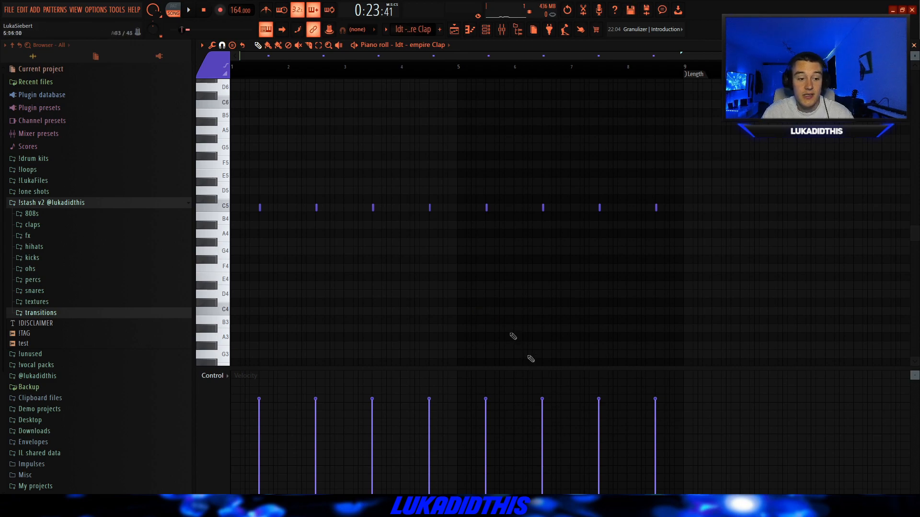
Step: Play back the empire Clap, rex openhat and spinz 808 patterns while examining their notes in the piano roll
{"action": "key", "text": "space"}
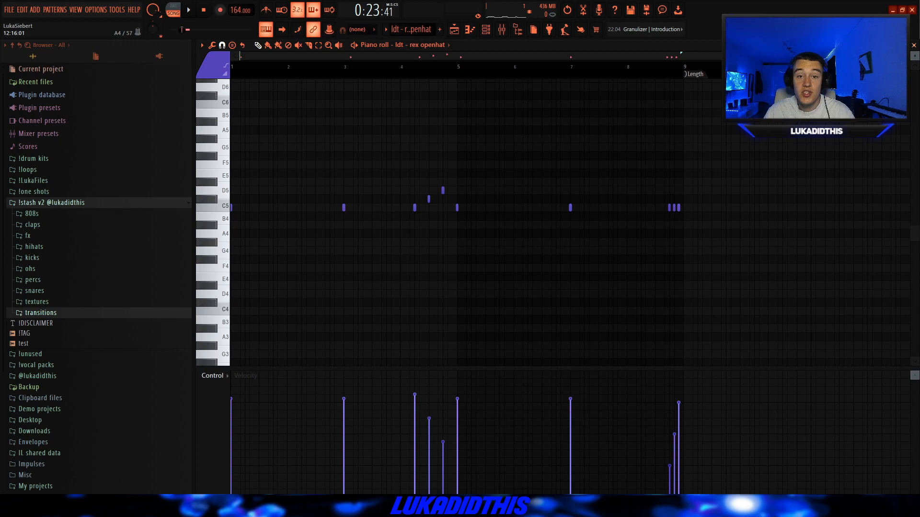
{"action": "key", "text": "space"}
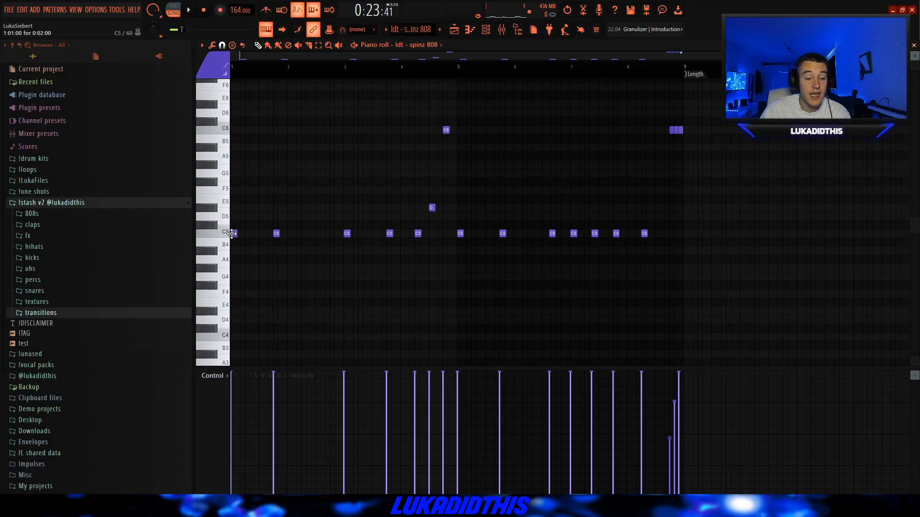
{"action": "scroll", "coordinate": [420, 236], "scroll_direction": "up", "scroll_amount": 4}
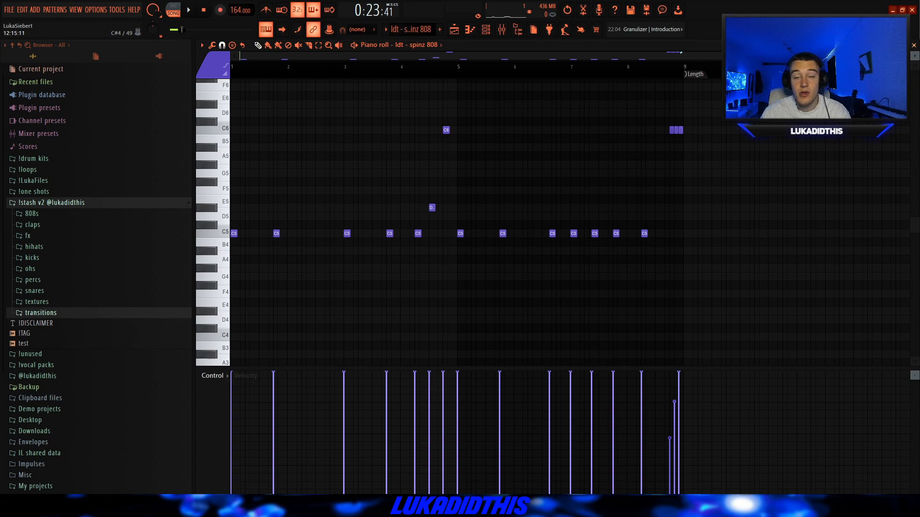
{"action": "key", "text": "space"}
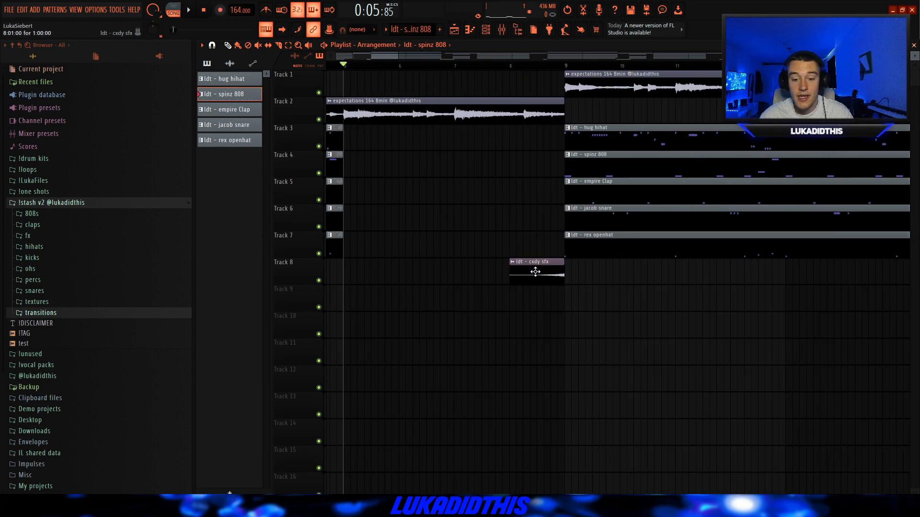
Step: Examine the cxdy sfx transition before bar 9 on Track 8 and play back that part of the arrangement
{"action": "scroll", "coordinate": [535, 271], "scroll_direction": "down", "scroll_amount": 2}
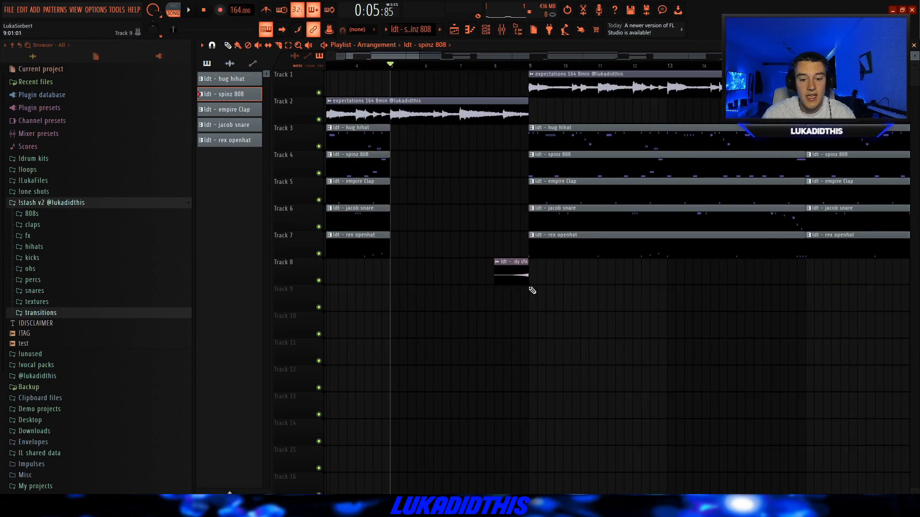
{"action": "scroll", "coordinate": [532, 290], "scroll_direction": "down", "scroll_amount": 1}
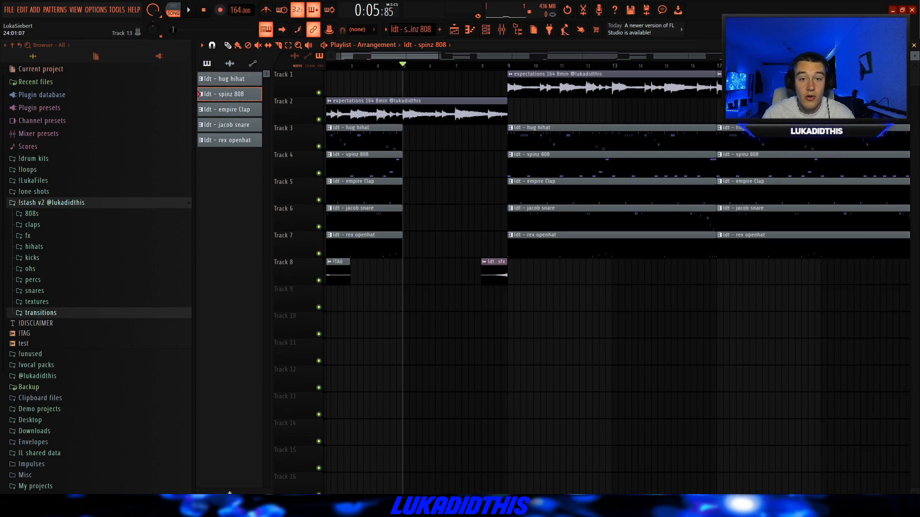
{"action": "key", "text": "space"}
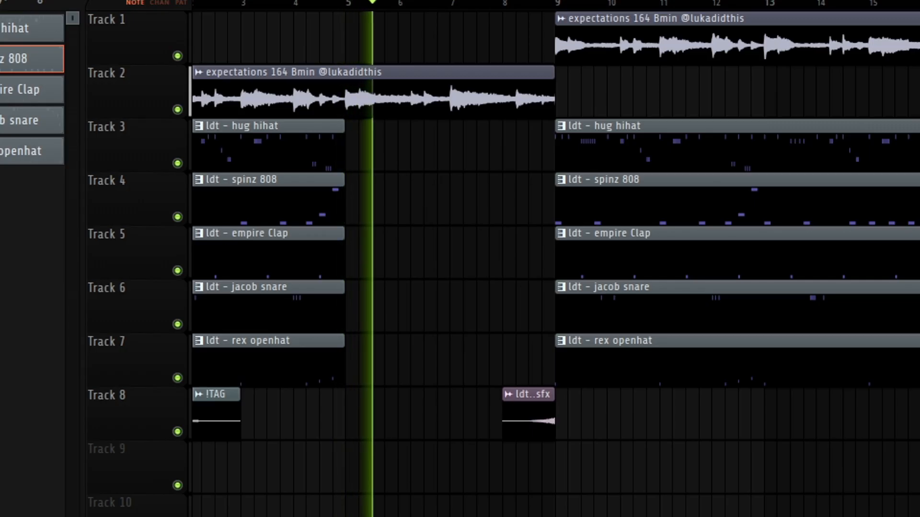